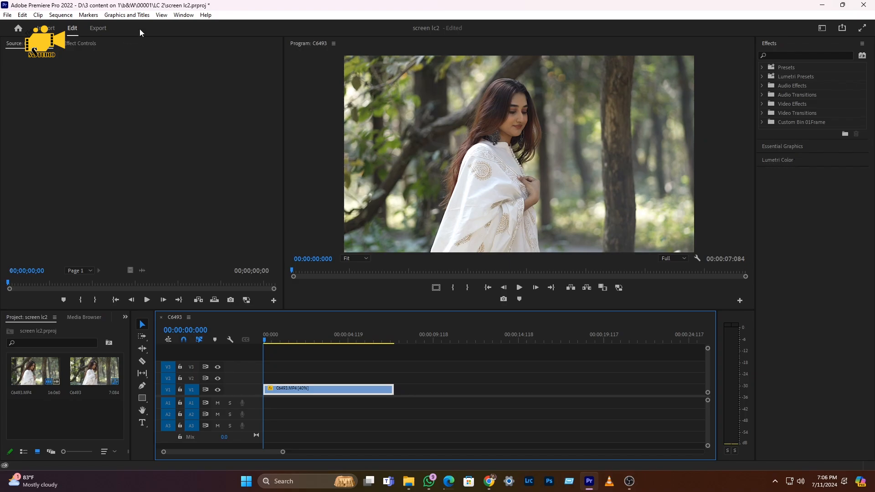
Open the Lumetri Color controls for the C6493 clip, collapsing Basic Correction and expanding the Creative section.
left_click(183, 15)
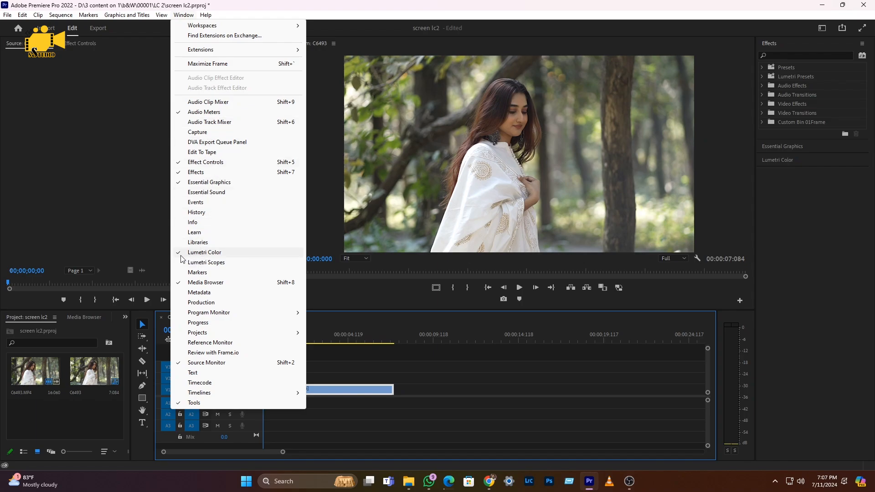
left_click(782, 160)
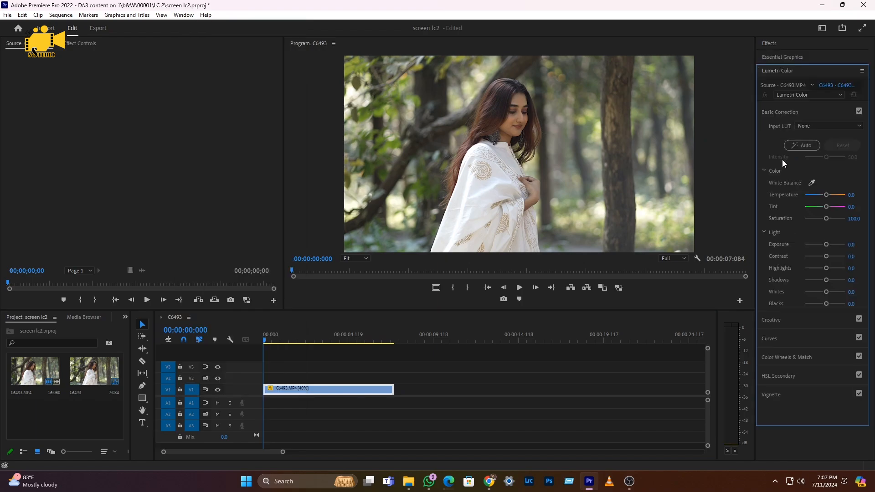
left_click(768, 113)
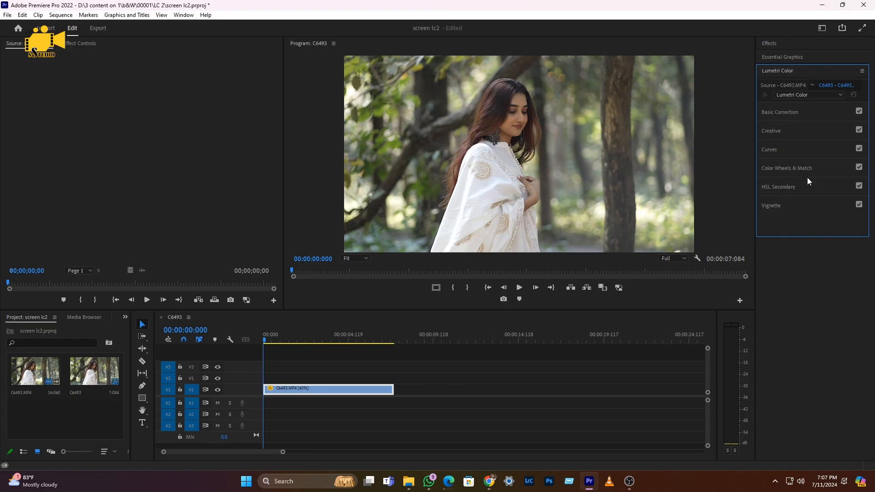
left_click(770, 131)
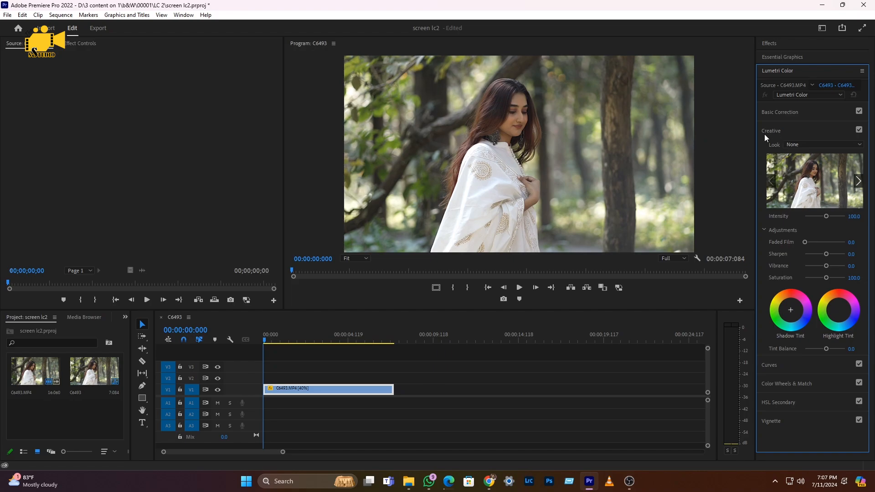
Browse the available creative looks and apply one of the 01 - Cacao looks to the clip.
left_click(838, 144)
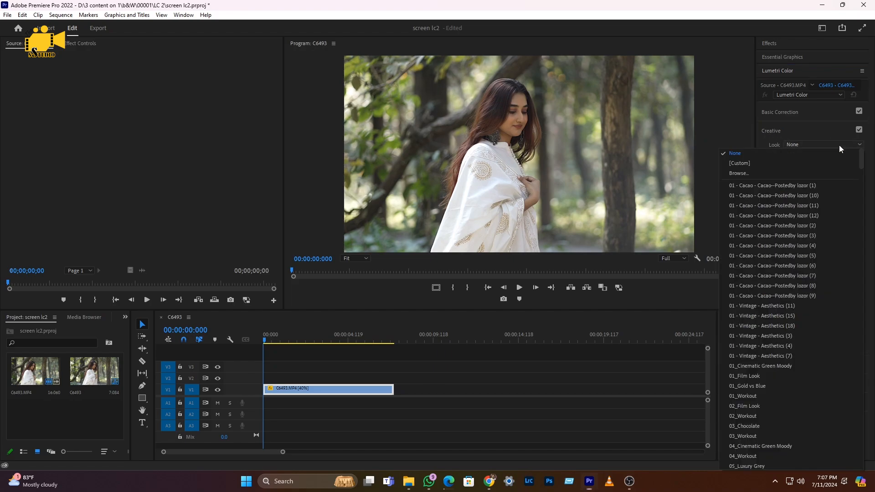
scroll(765, 357, "down", 20)
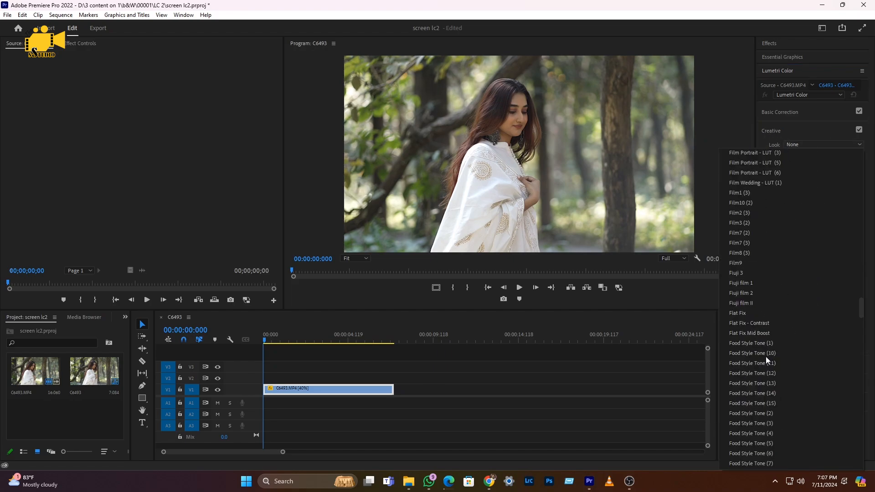
scroll(766, 356, "down", 15)
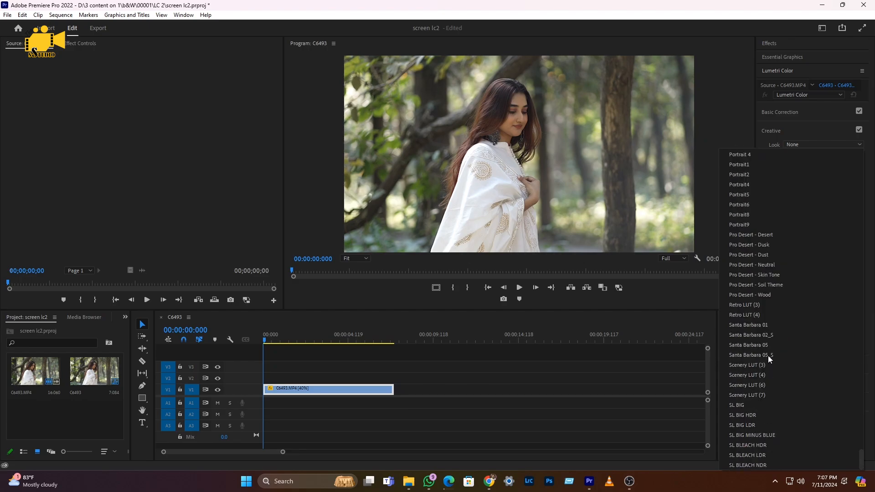
scroll(768, 357, "up", 20)
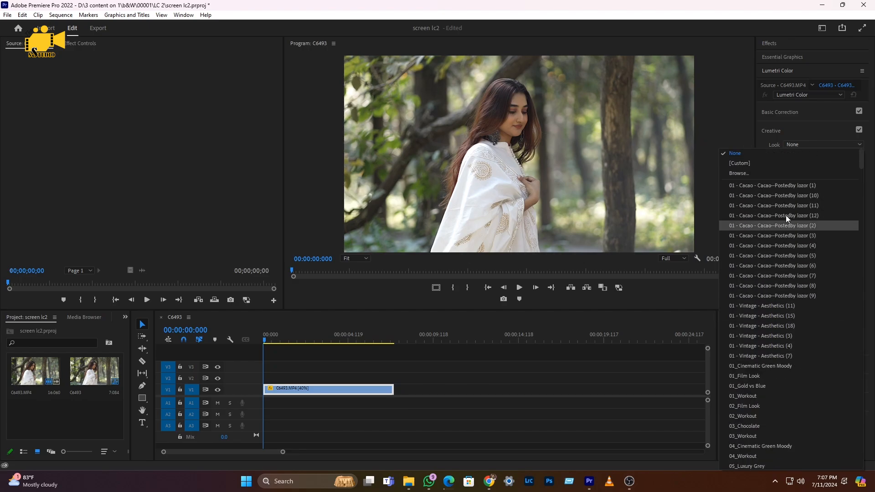
scroll(782, 237, "down", 20)
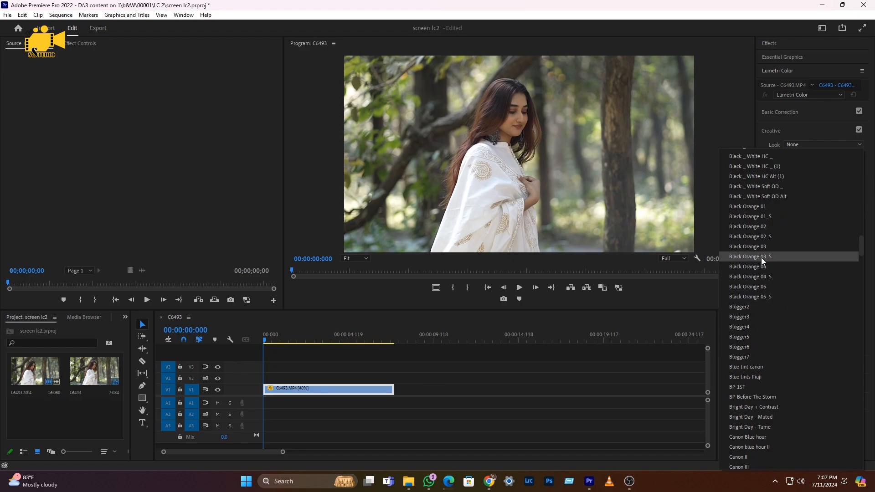
scroll(765, 254, "up", 20)
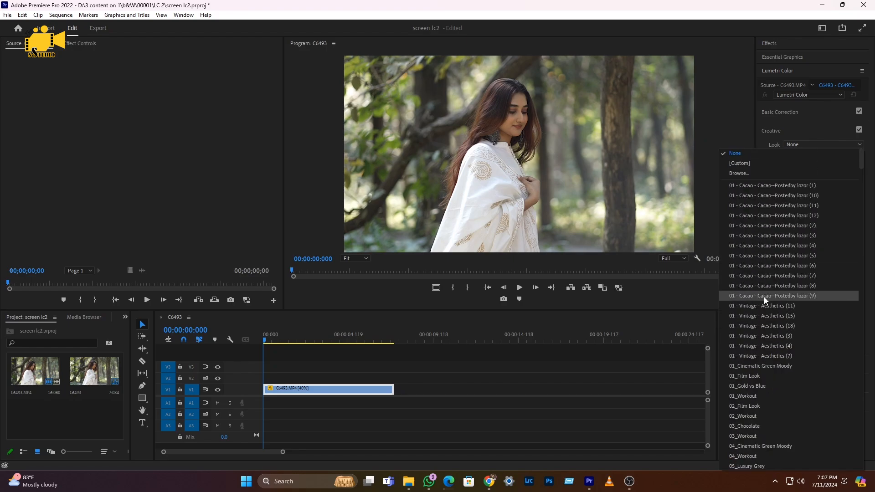
left_click(759, 264)
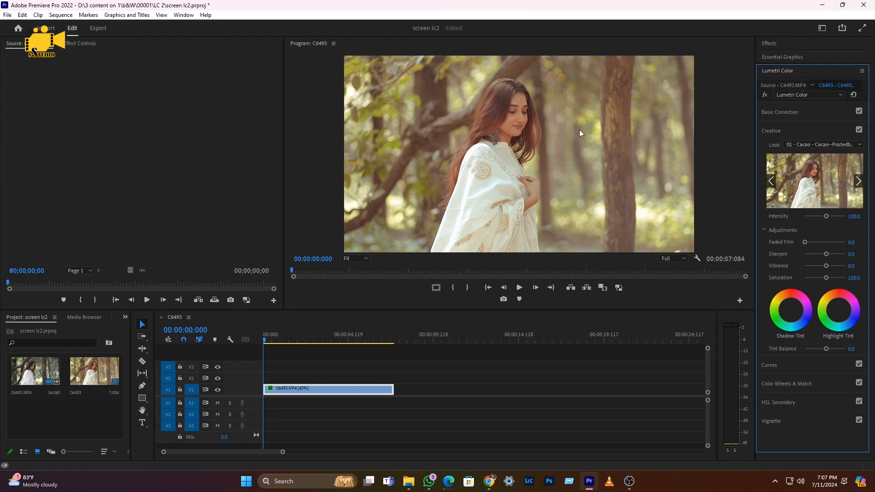
Step through the look previews and apply 01_Film Look to the clip.
left_click(859, 184)
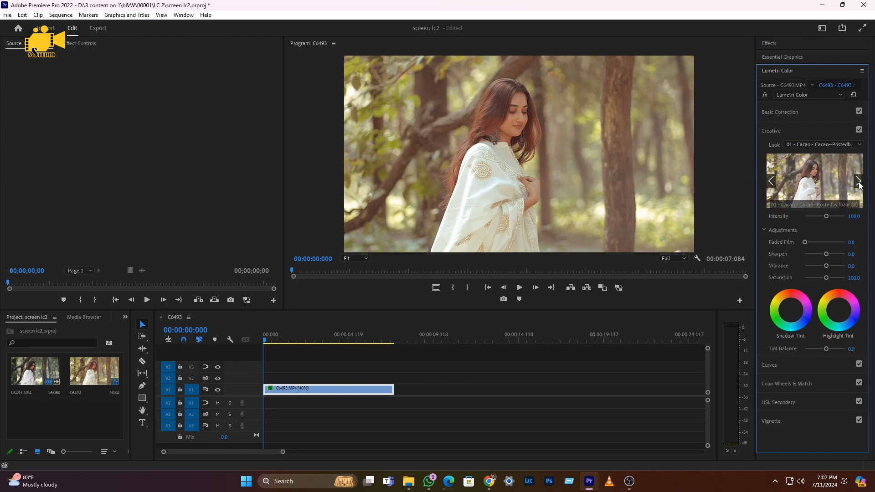
left_click(859, 183)
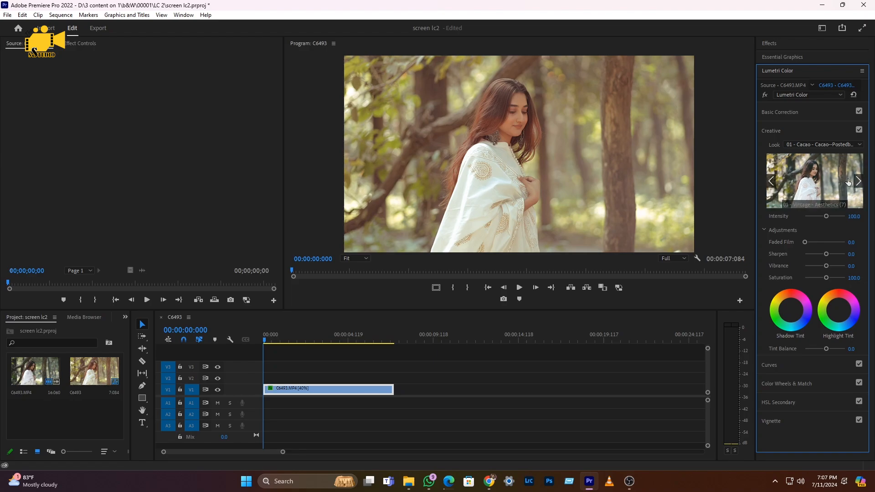
left_click(859, 183)
left_click(859, 183)
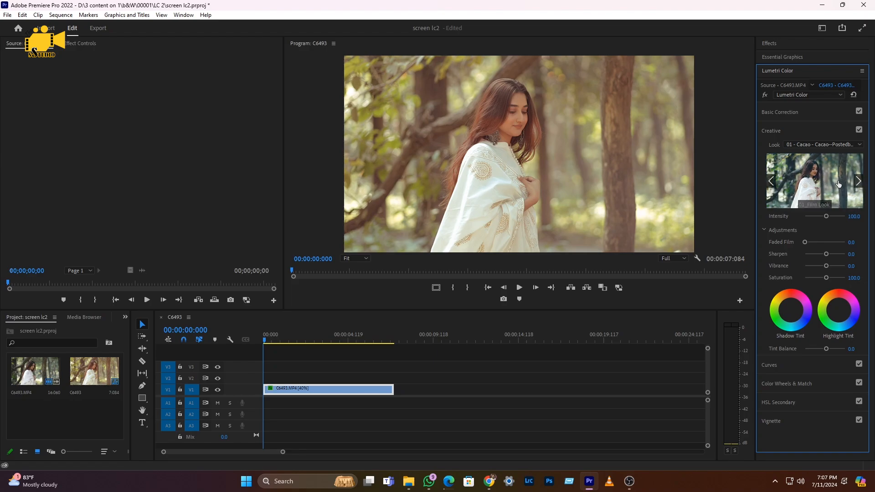
left_click(814, 181)
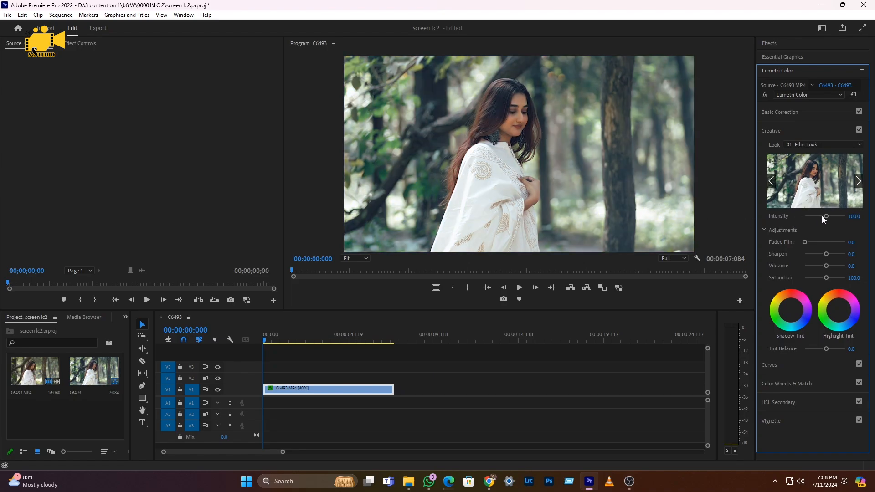
Set the look's Intensity to 105.6 and try out the Faded Film adjustment, leaving it at 0.
left_click_drag(826, 217, 817, 217)
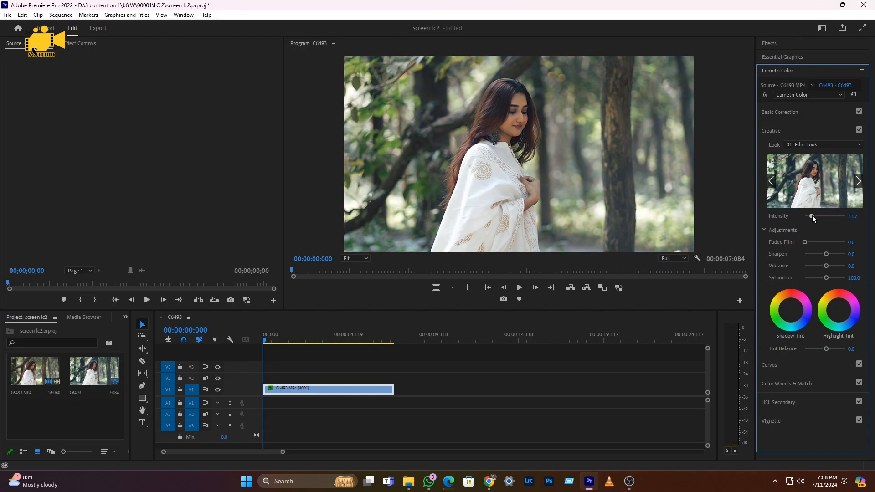
left_click_drag(811, 216, 831, 217)
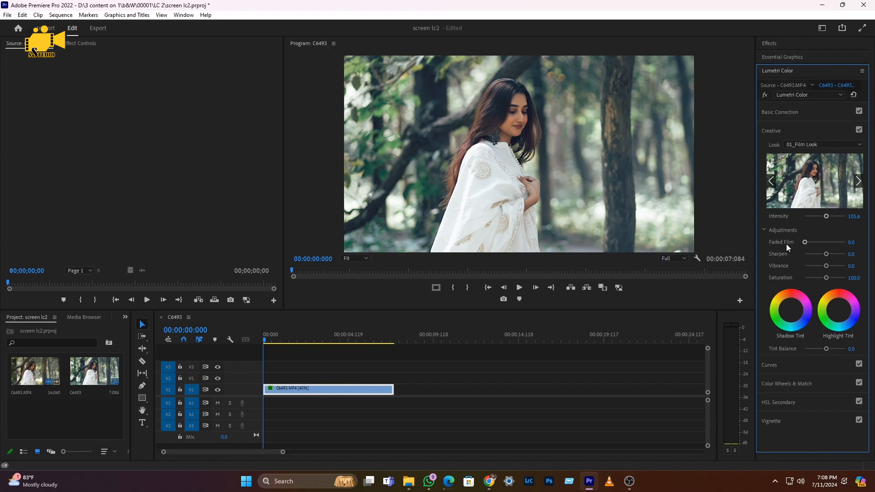
mouse_move(805, 241)
left_mouse_down()
mouse_move(847, 245)
mouse_move(808, 243)
left_mouse_up()
left_click_drag(804, 244, 812, 244)
Try Sharpen at 100 and -100, checking the woman's face in the program preview at 100% zoom before returning to Fit.
left_click_drag(835, 254, 844, 255)
left_click(364, 259)
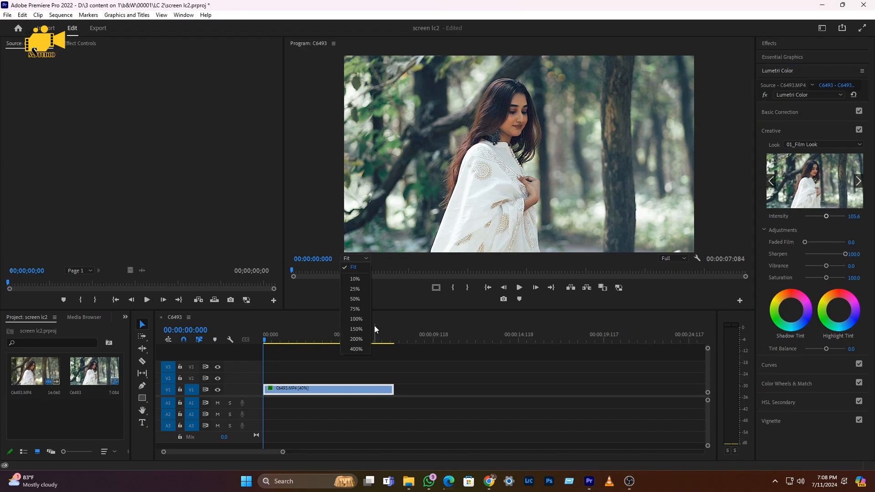
left_click(360, 319)
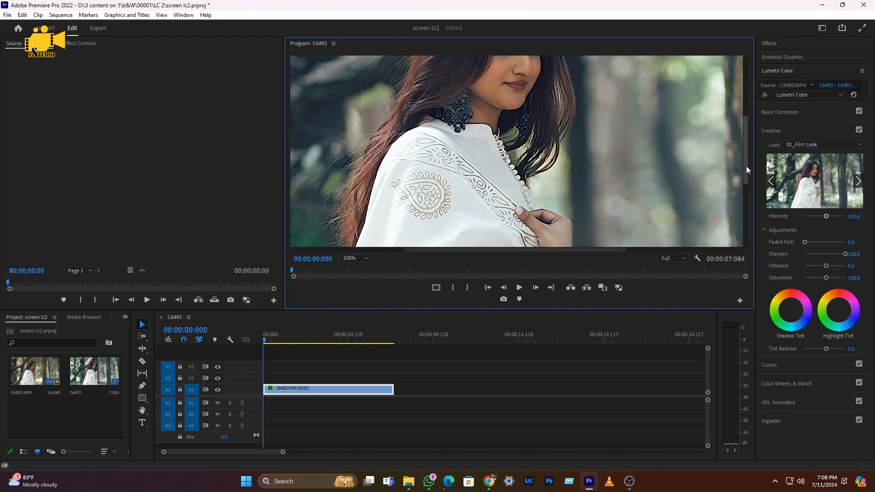
left_click_drag(746, 166, 744, 146)
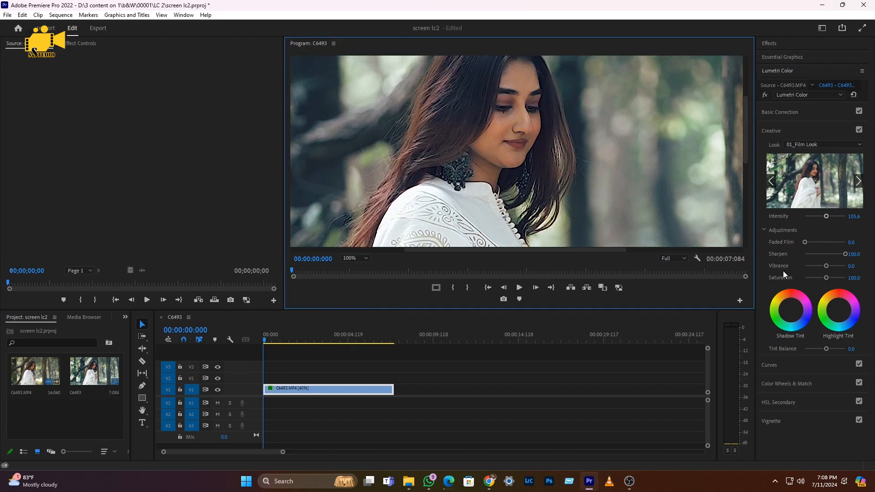
left_click_drag(842, 253, 776, 253)
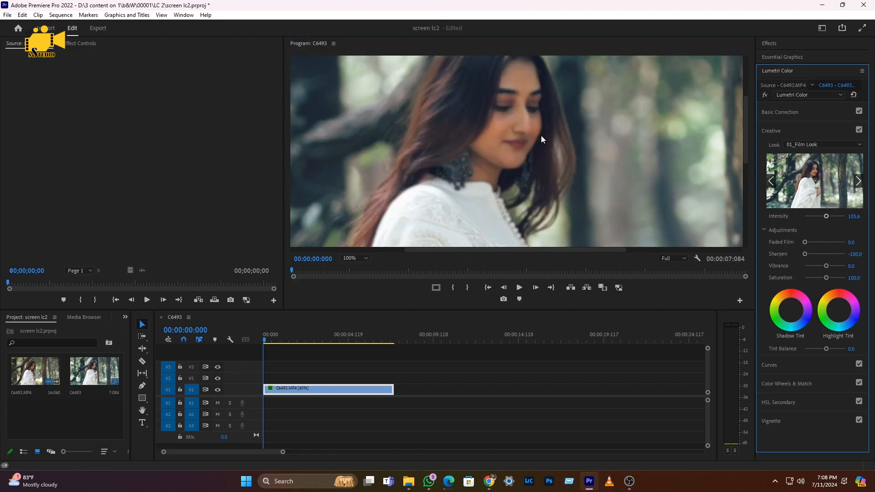
left_click(365, 257)
left_click(353, 268)
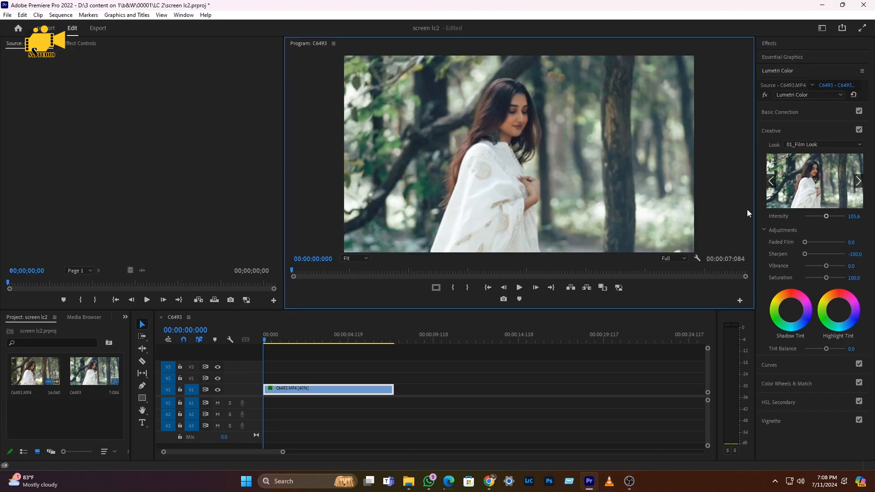
Set the creative Sharpen adjustment to 3.4.
left_click(827, 253)
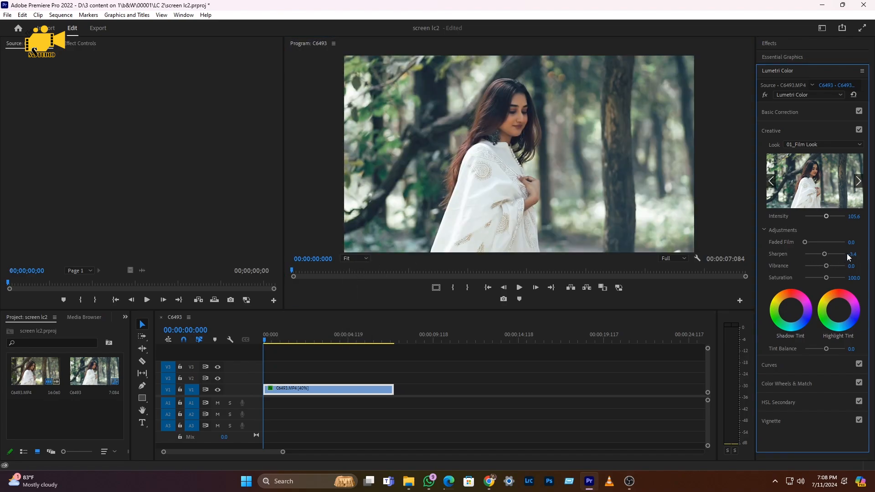
left_click(859, 253)
type("0")
left_click(830, 254)
Try Vibrance down to -100, then settle it at 10.1.
mouse_move(832, 267)
left_mouse_down()
mouse_move(845, 267)
mouse_move(830, 268)
left_mouse_up()
left_click_drag(843, 266, 799, 267)
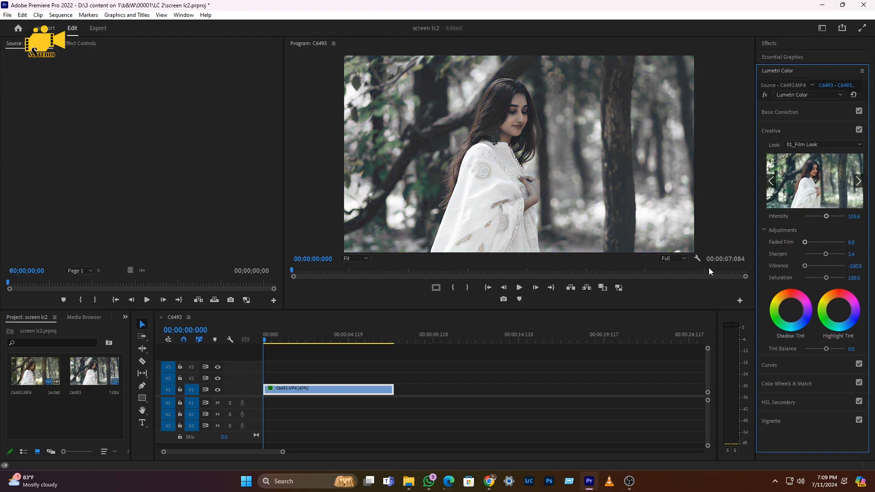
left_click(853, 266)
left_click(815, 266)
left_click_drag(815, 266, 830, 267)
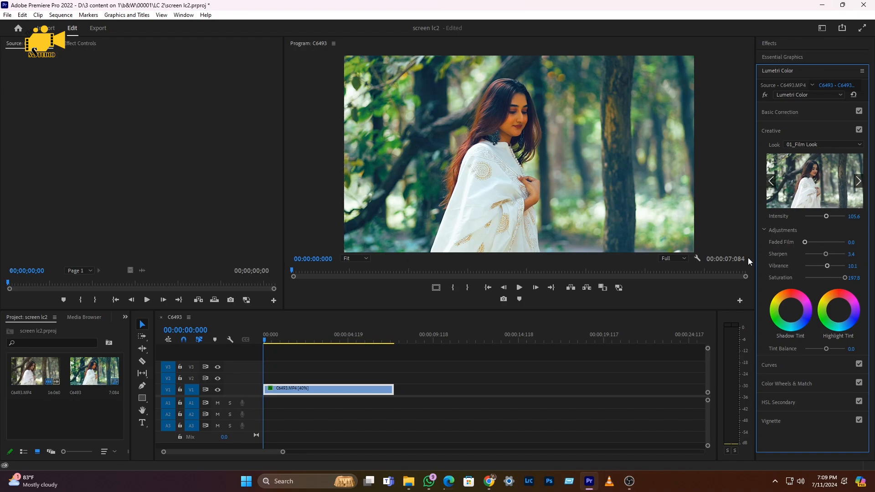
Try the creative Saturation at a very low value of 9, then set it back to 100.
left_click_drag(834, 278, 807, 279)
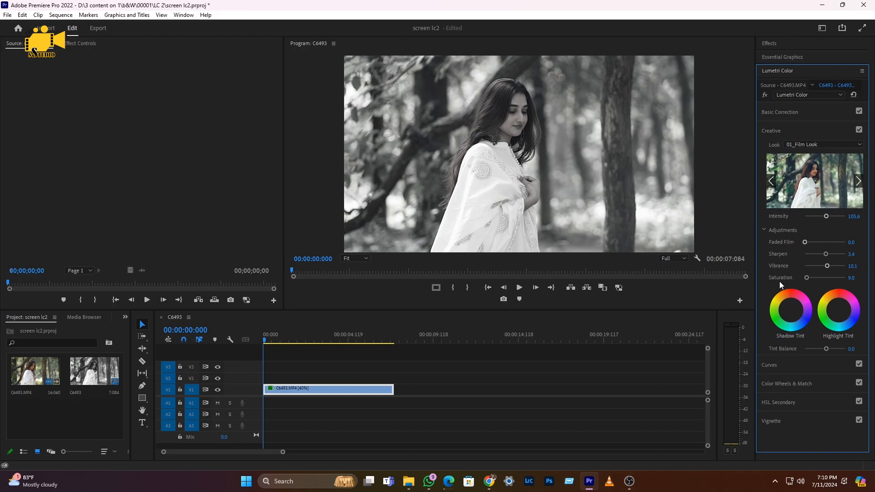
left_click(828, 278)
left_click(853, 278)
type("100")
key("Return")
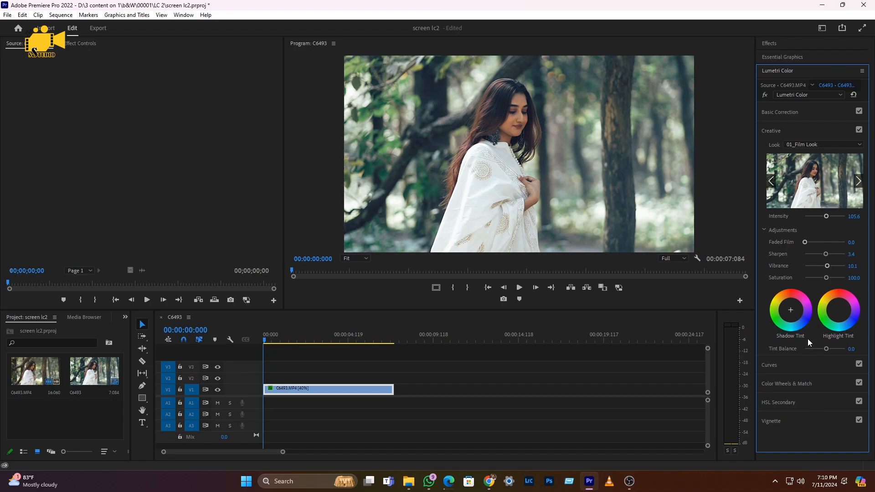
Tint the shadows slightly toward pink and the highlights slightly toward green with the creative tint wheels.
left_click(795, 313)
left_click_drag(796, 307, 791, 312)
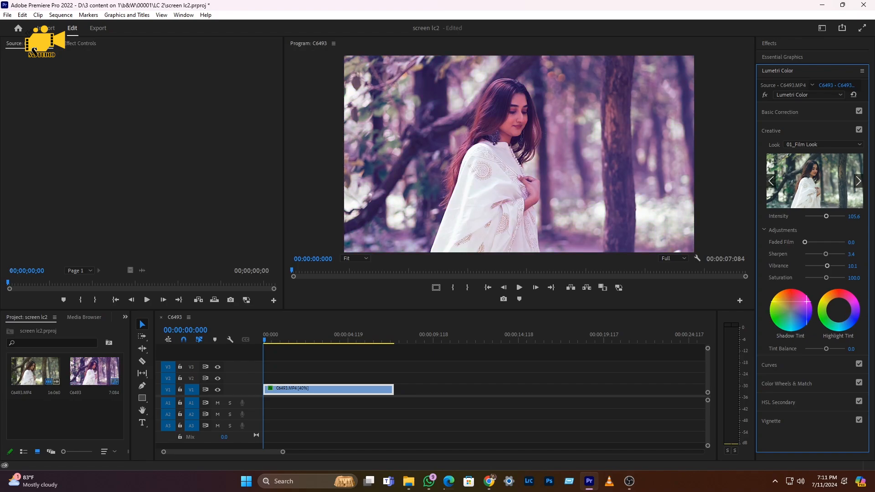
left_click_drag(792, 305, 794, 308)
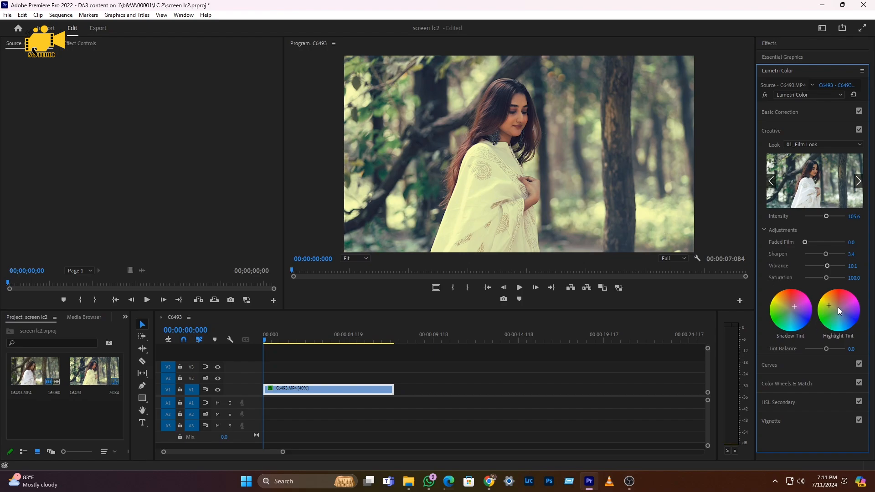
left_click_drag(830, 305, 836, 310)
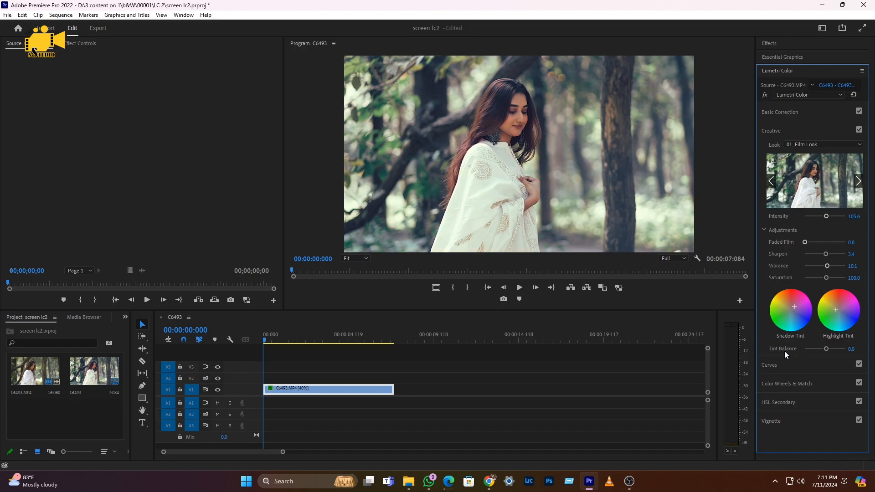
Try shifting the Tint Balance, then set it back to 0.
left_click_drag(854, 349, 829, 355)
left_click(851, 349)
type("0")
key("Return")
In Basic Correction, set Exposure to 0.2, Highlights to -39.3 and Shadows to 5.4.
left_click(767, 114)
left_click_drag(827, 245, 827, 281)
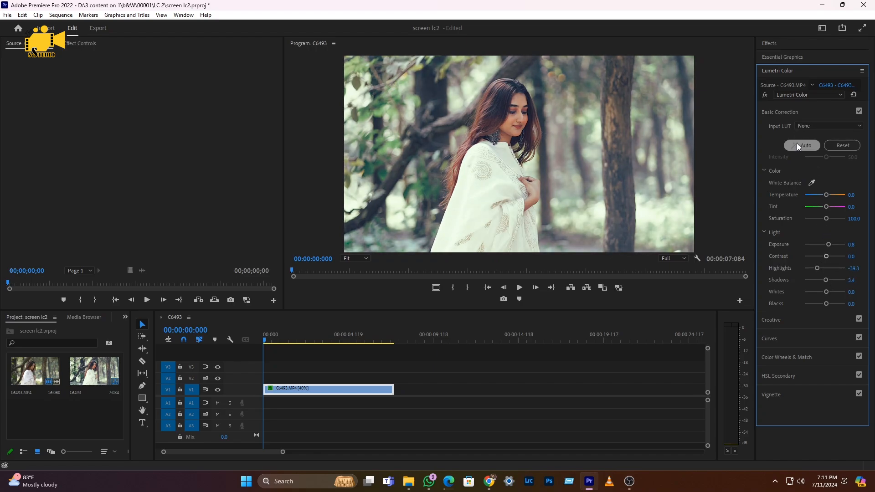
left_click_drag(827, 244, 825, 244)
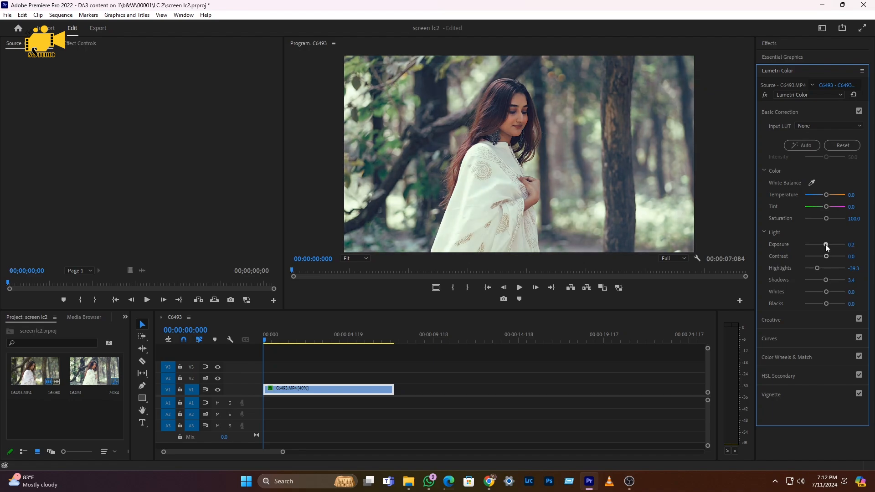